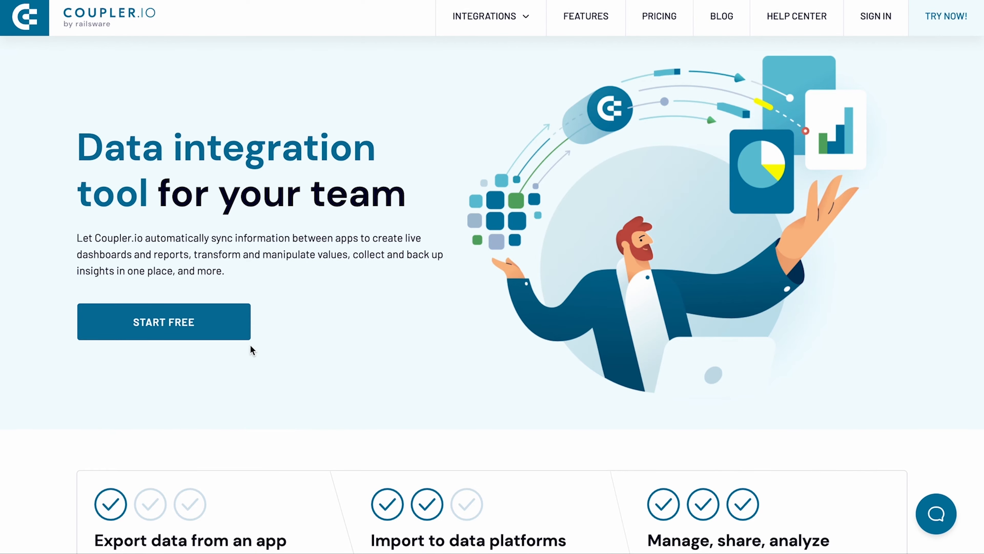
Sign up for a free Coupler.io account using an existing Google account.
click(221, 321)
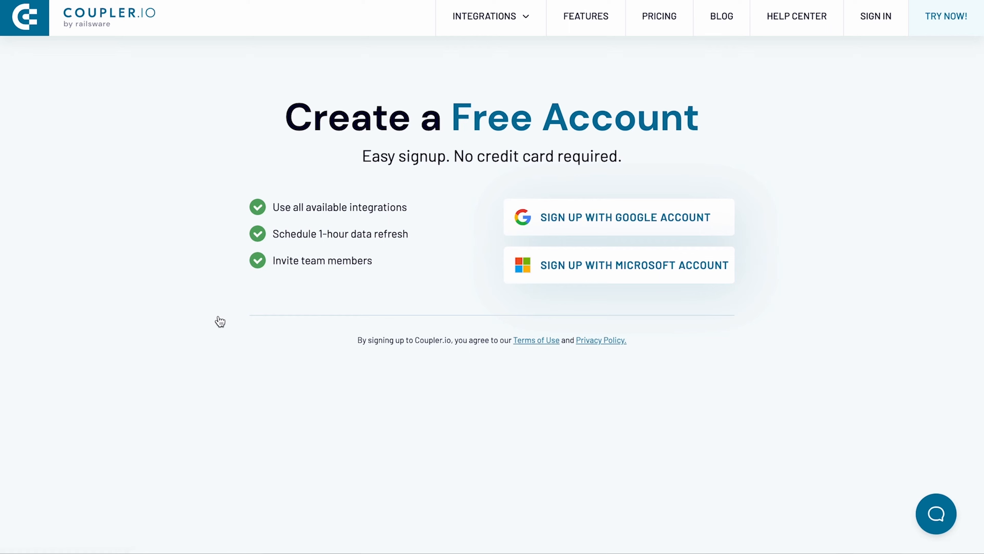
click(589, 223)
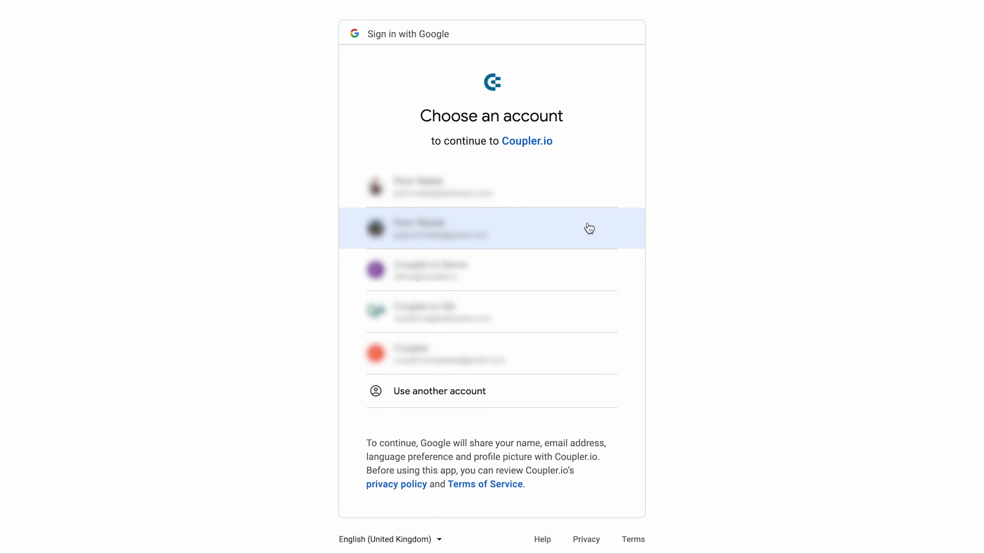
click(506, 197)
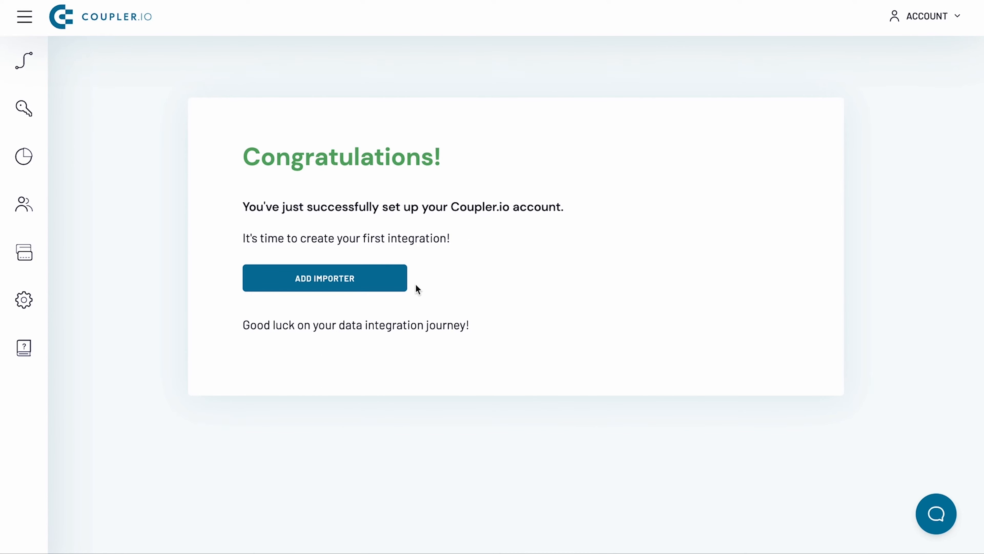
Add a new importer with Xero as the source and BigQuery as the destination.
click(403, 279)
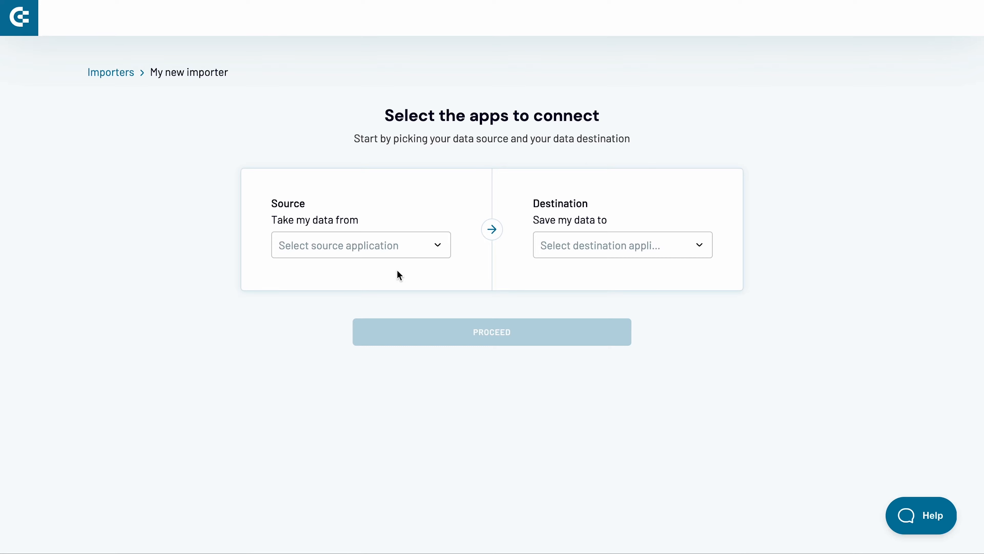
click(387, 248)
text(xe)
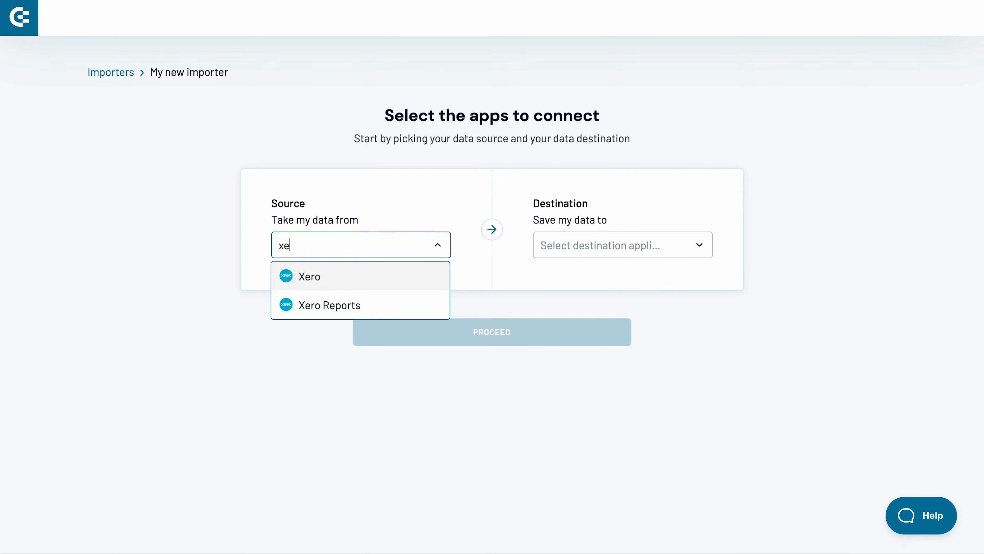
click(369, 276)
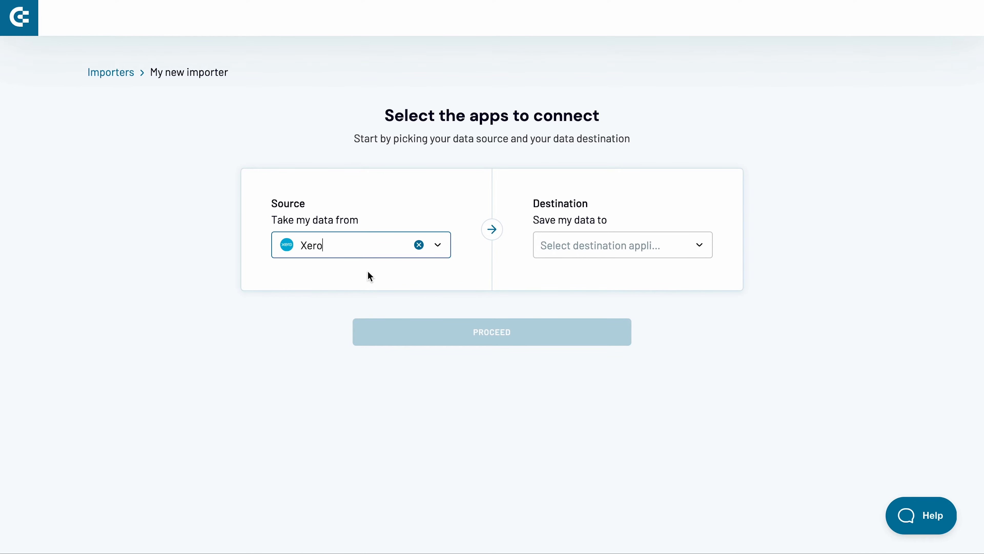
click(562, 248)
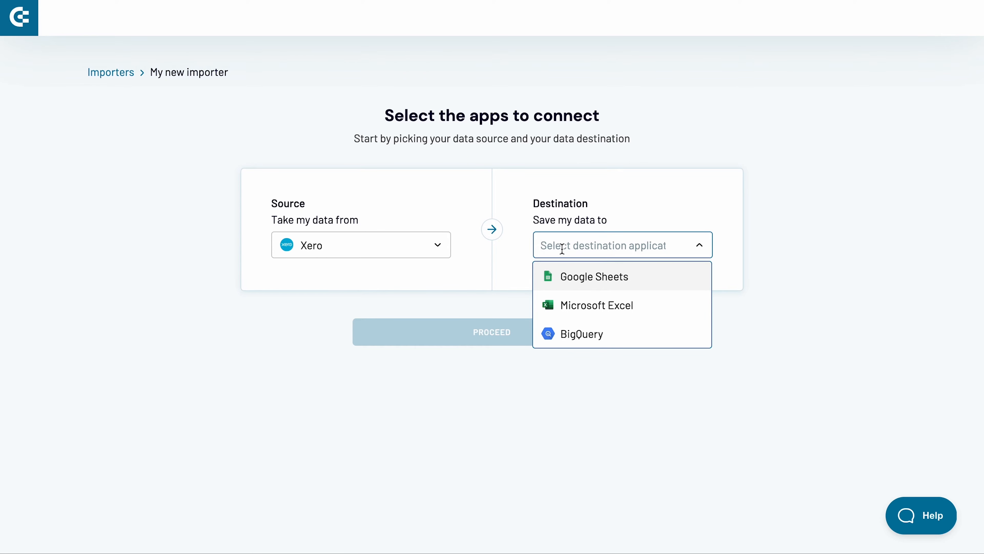
click(566, 333)
click(566, 334)
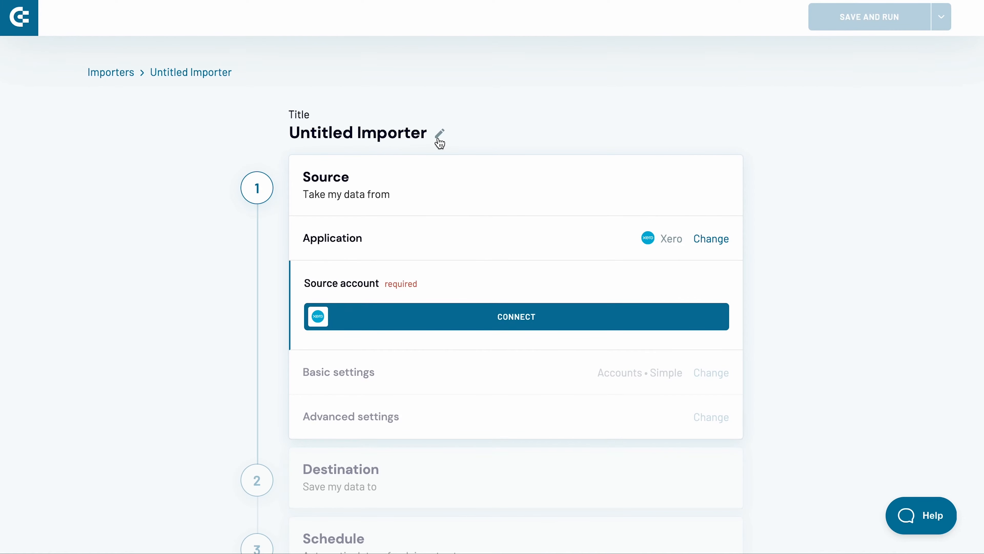
Rename the importer as Paid Invoices.
click(440, 135)
key(ctrl+a)
text(Paid)
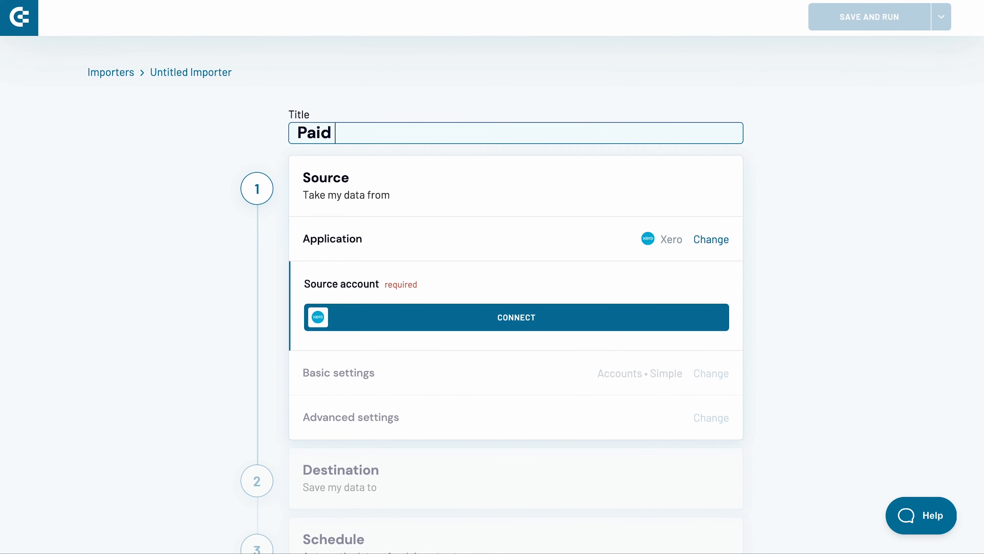
text( Invoices)
key(Return)
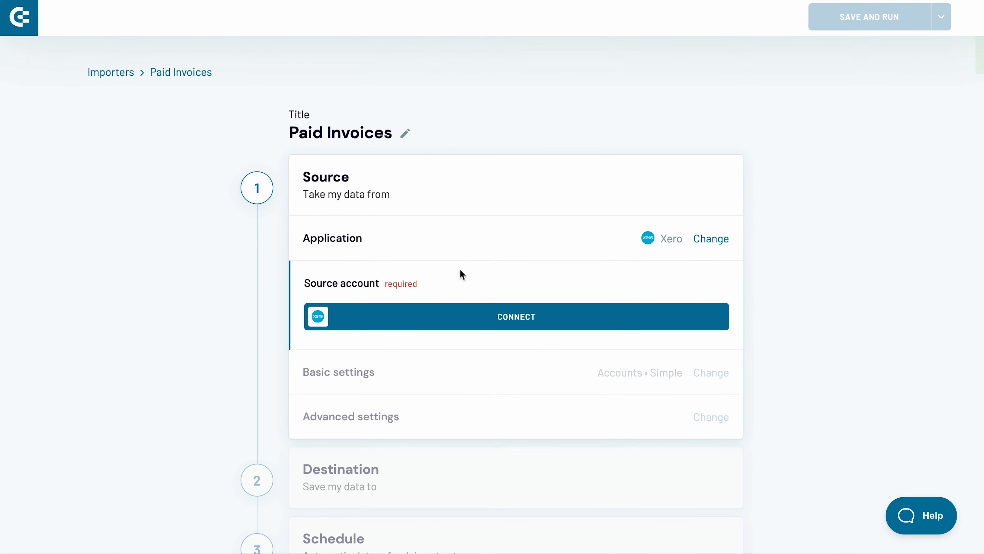
Connect the Xero source account, allowing access to Demo Company (US), and continue to the basic settings.
click(466, 316)
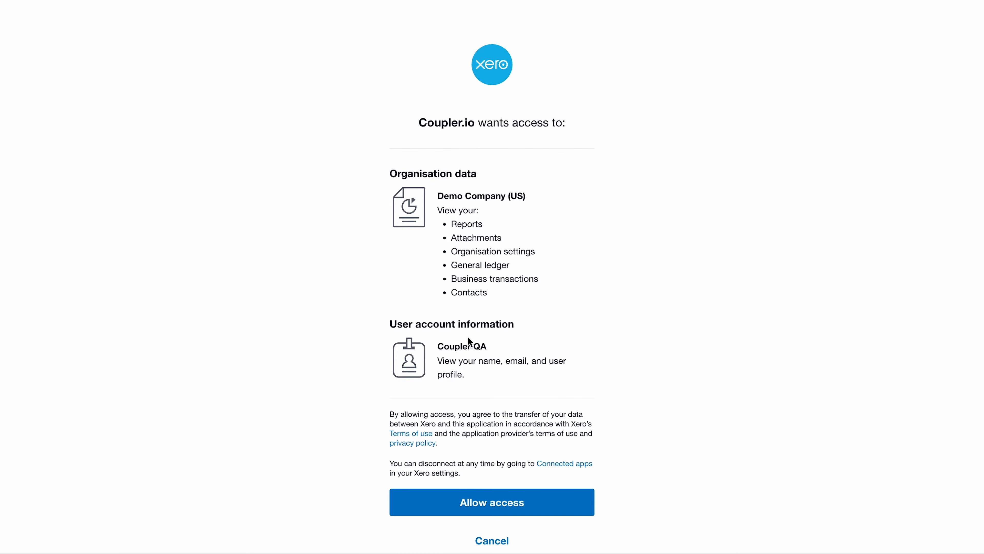
click(491, 503)
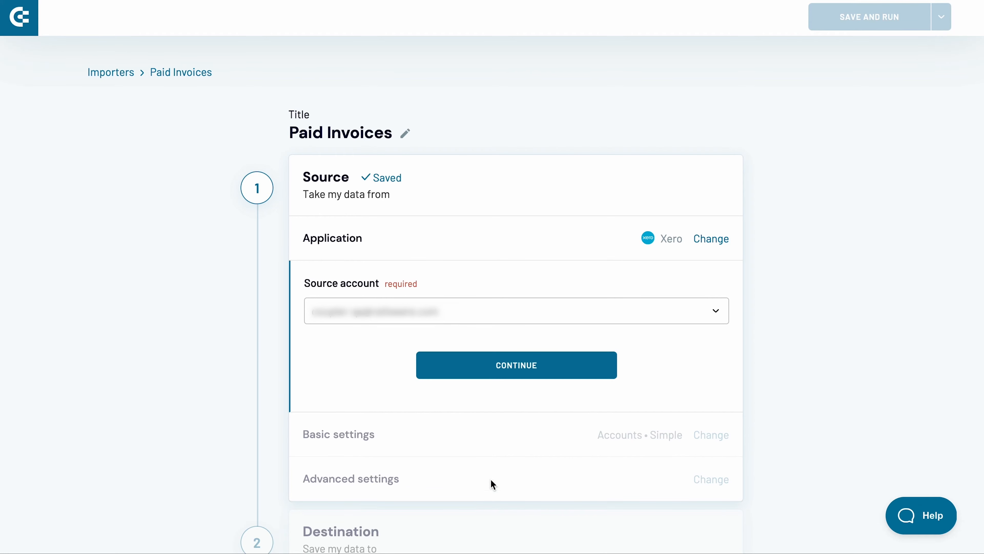
click(499, 375)
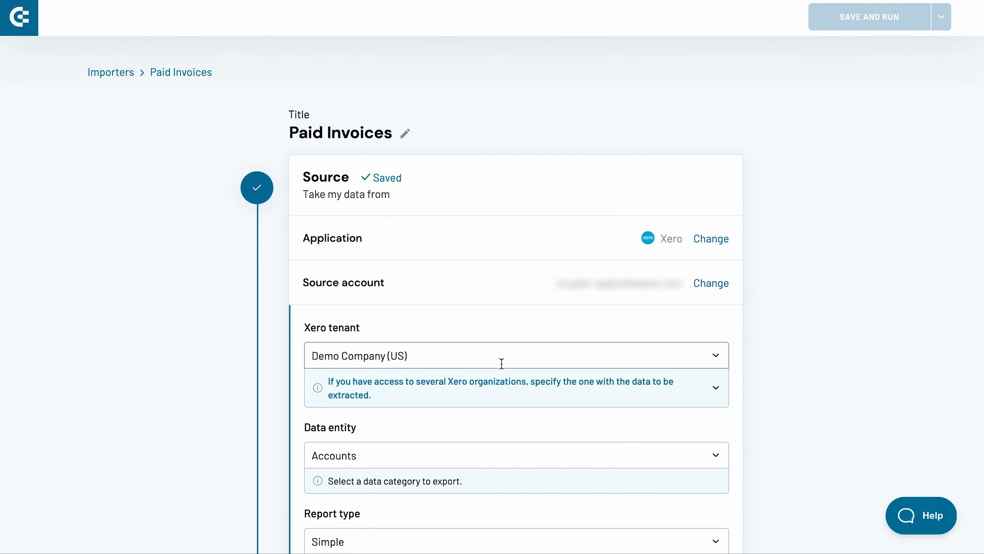
Set the source's data entity to Invoices and report type to Detailed, and continue to the advanced settings.
click(473, 450)
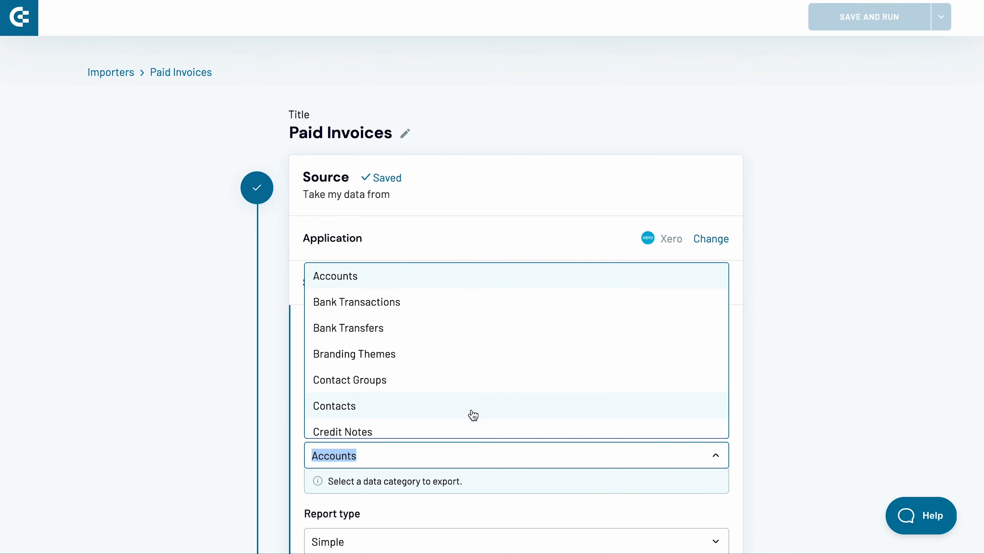
scroll(474, 415, down, 5)
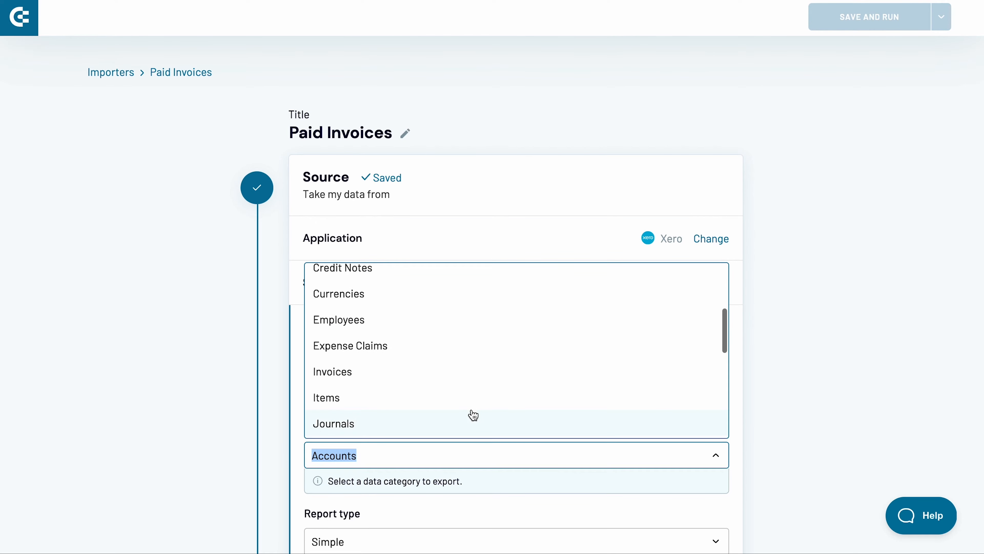
click(466, 381)
scroll(467, 378, down, 4)
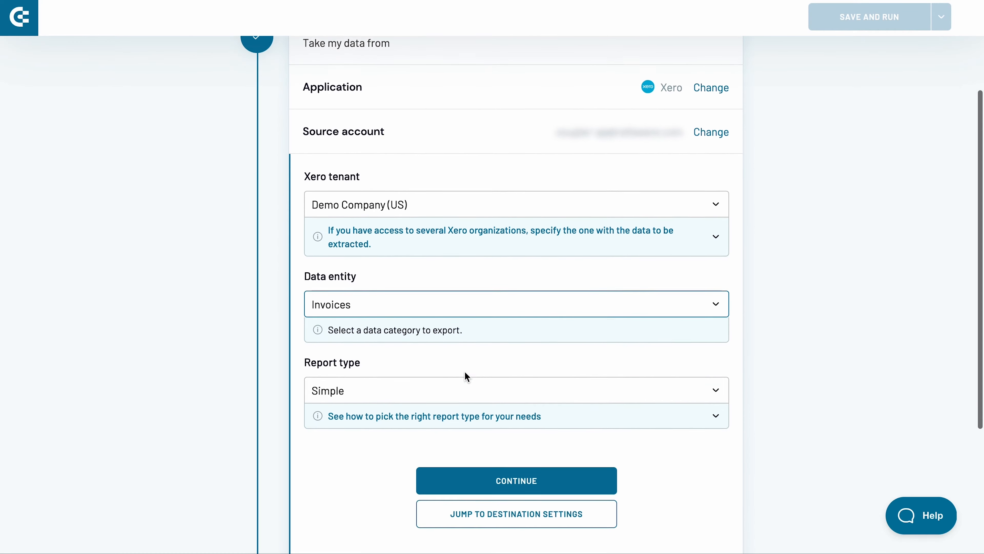
click(455, 391)
click(438, 445)
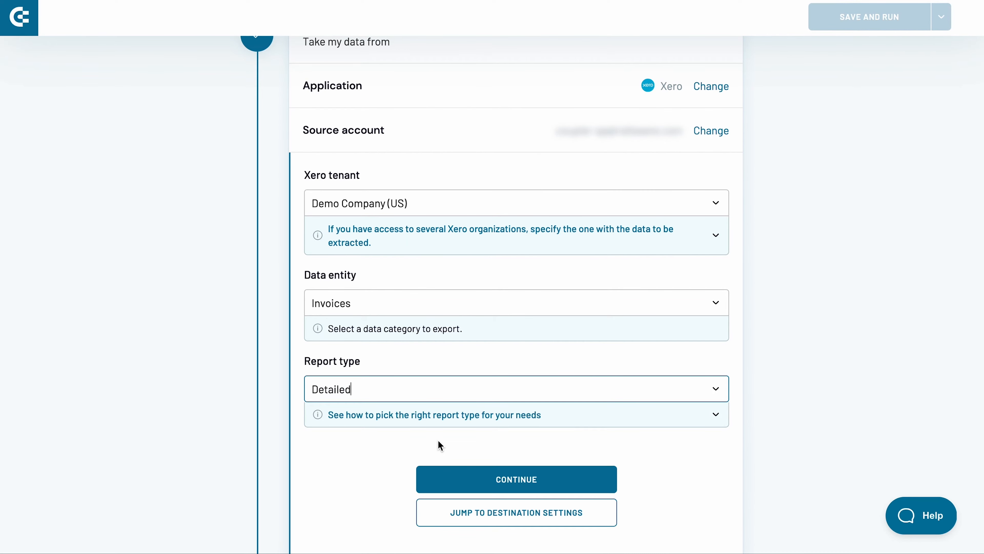
click(468, 480)
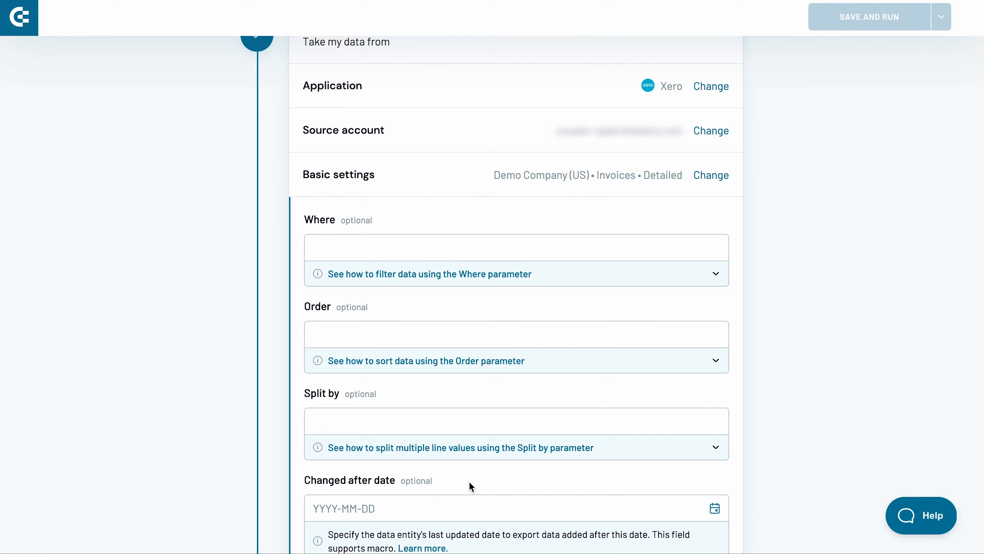
Filter the source data with the Where parameter Status="PAID" and continue to the destination settings.
click(426, 252)
text(Status="PAID")
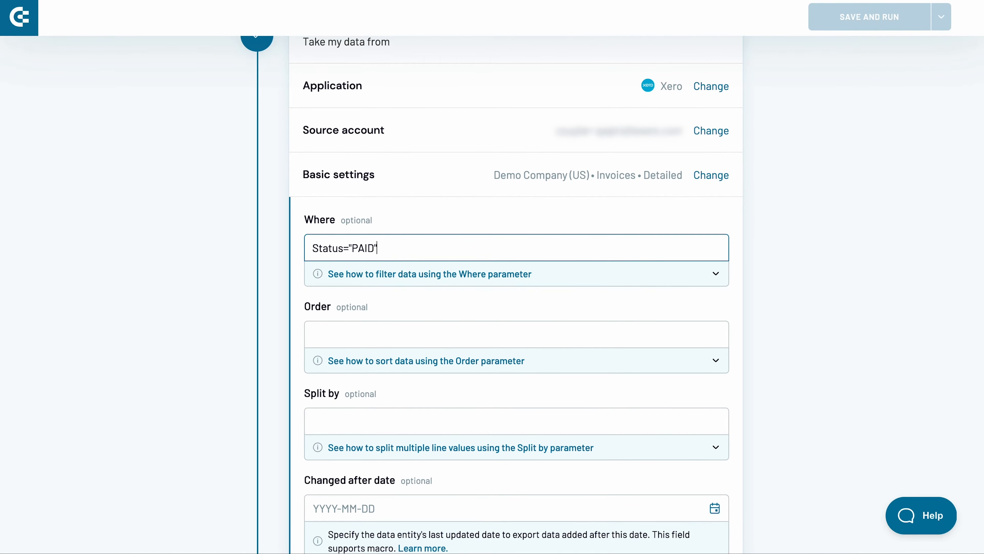
scroll(443, 379, down, 5)
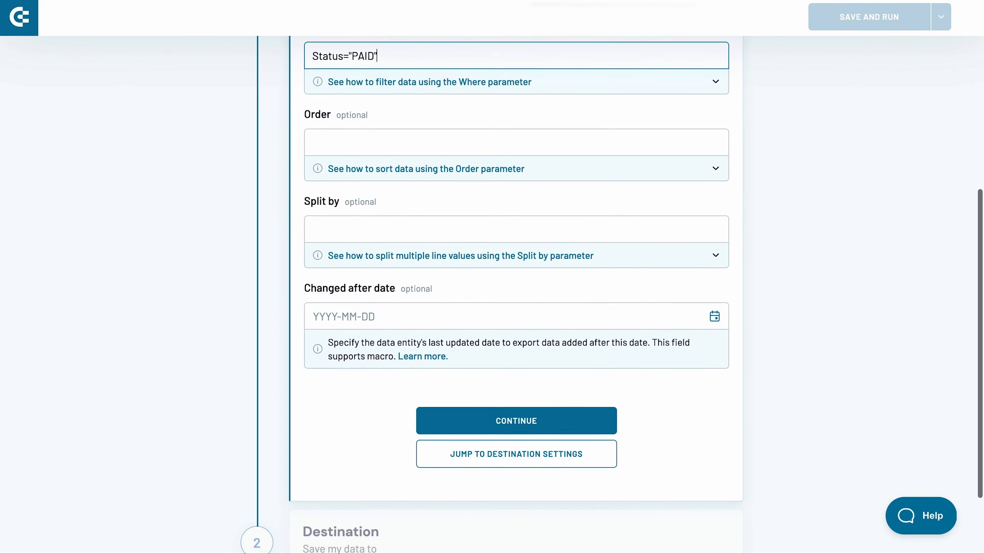
click(456, 419)
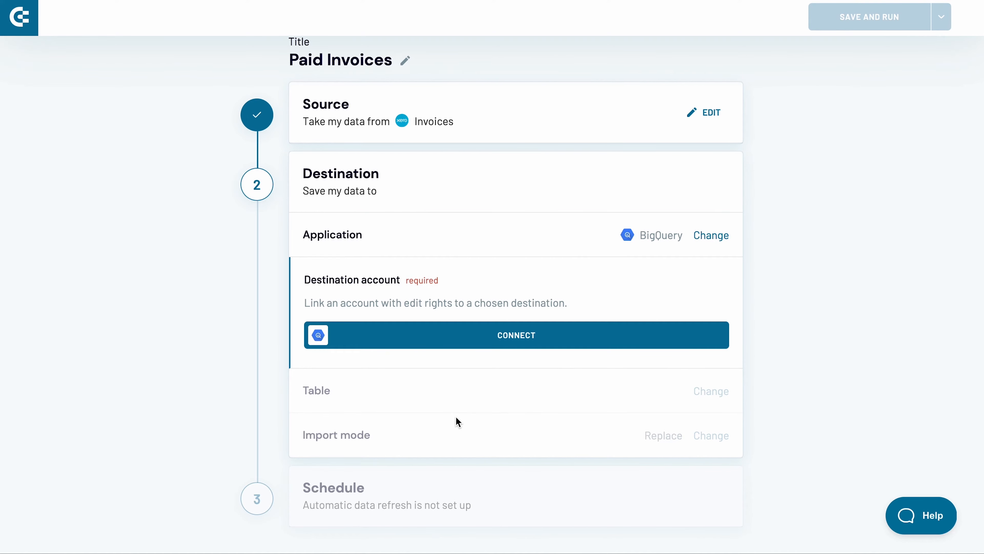
Start connecting the BigQuery destination account and open the CouplerIO Demo project's Service Accounts page in Google Cloud Platform.
click(467, 344)
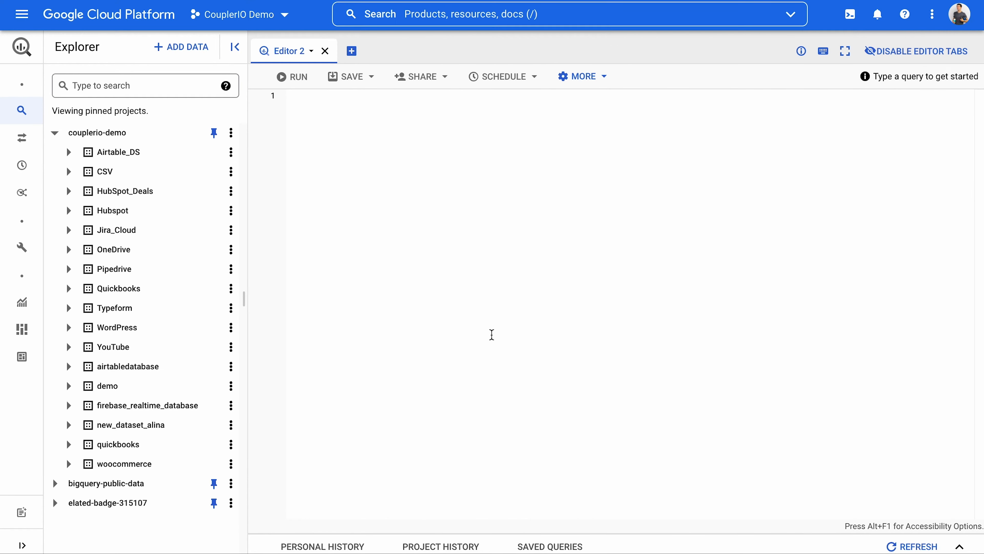
click(27, 18)
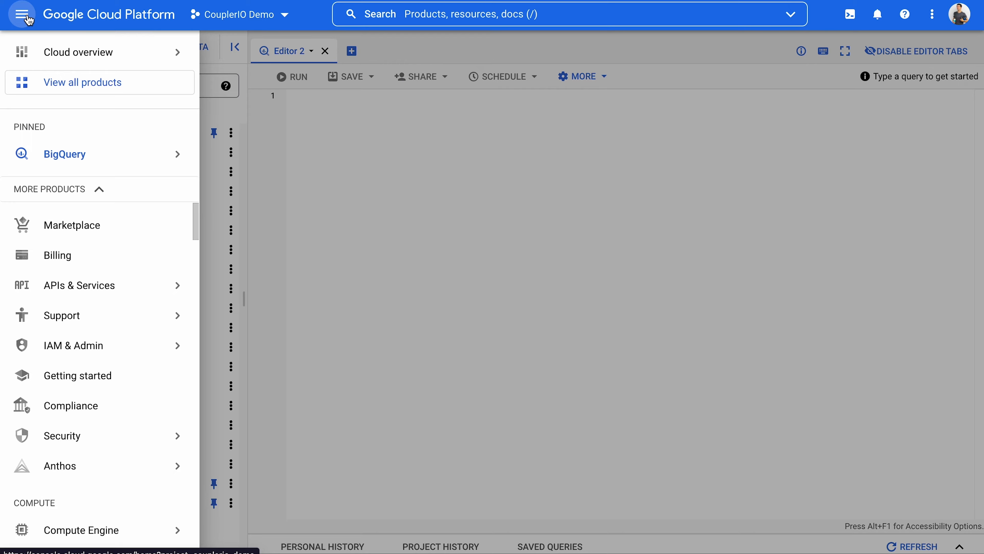
mouse_move(153, 345)
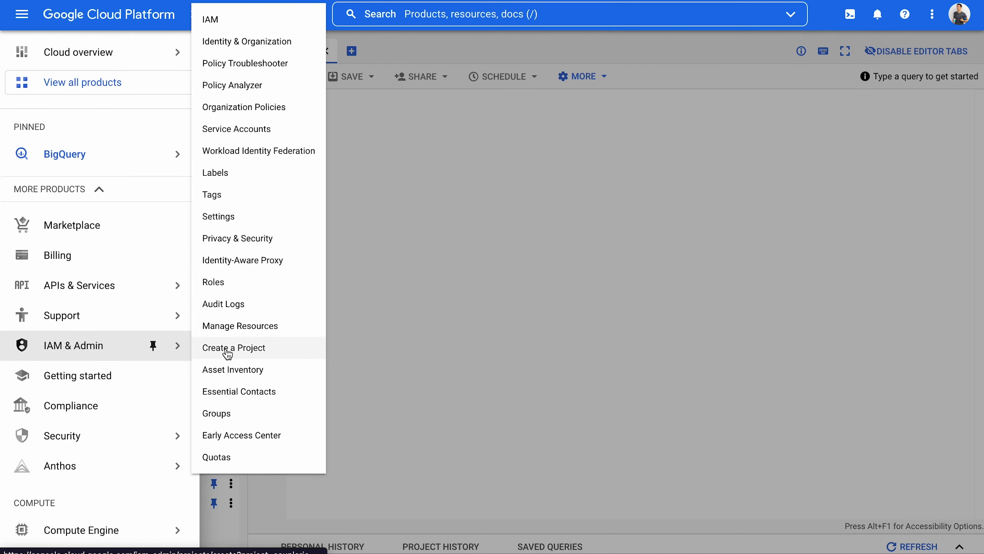
click(254, 131)
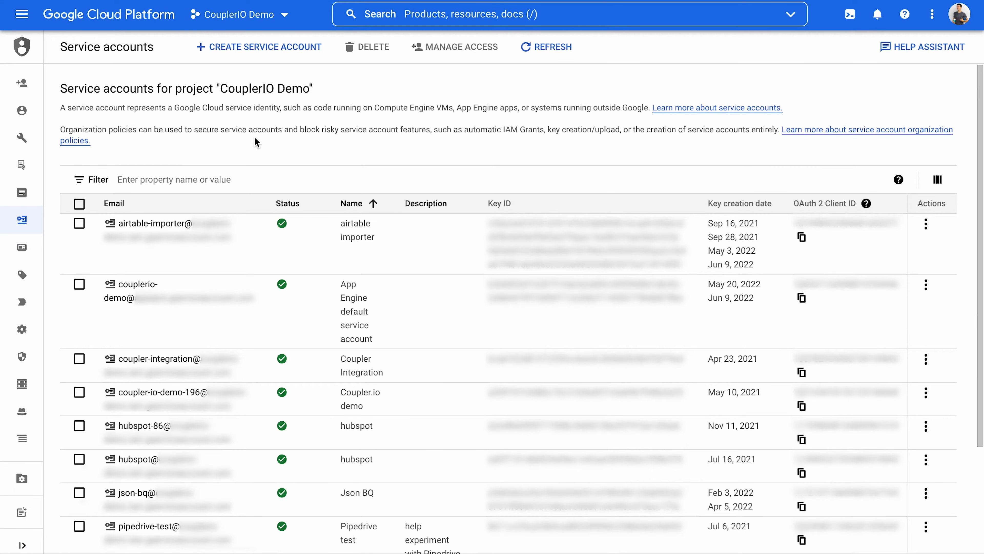
Create a new service account named xero.
click(262, 48)
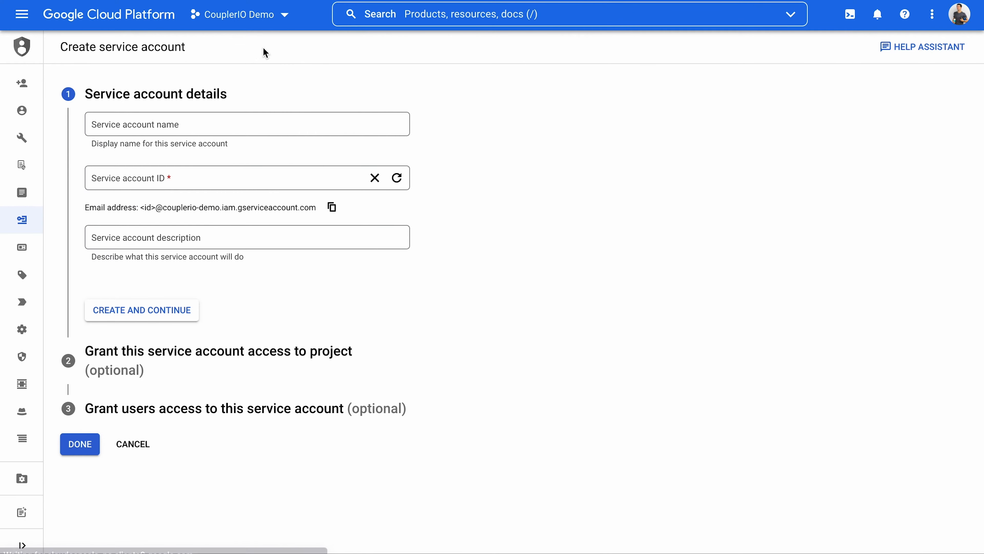
click(209, 119)
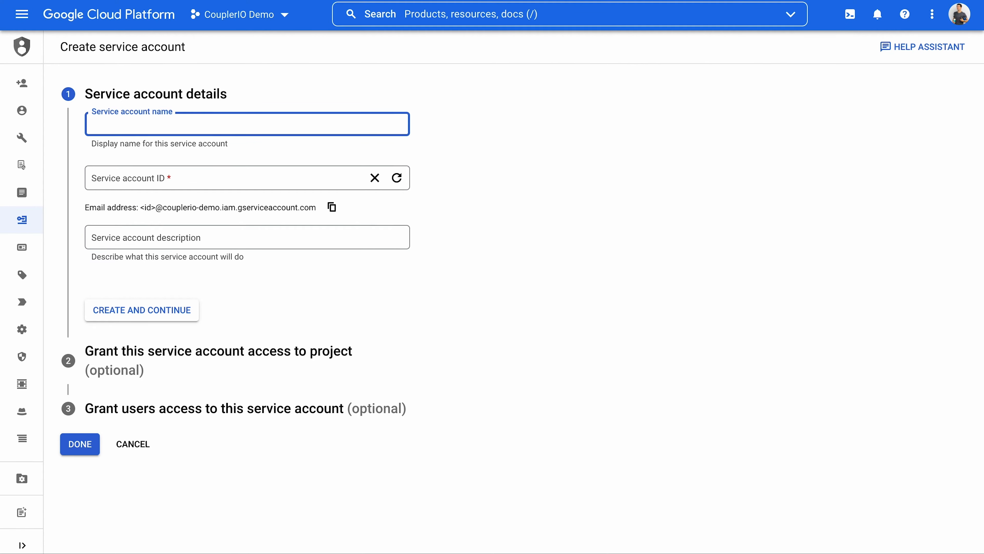
text(xero)
click(135, 308)
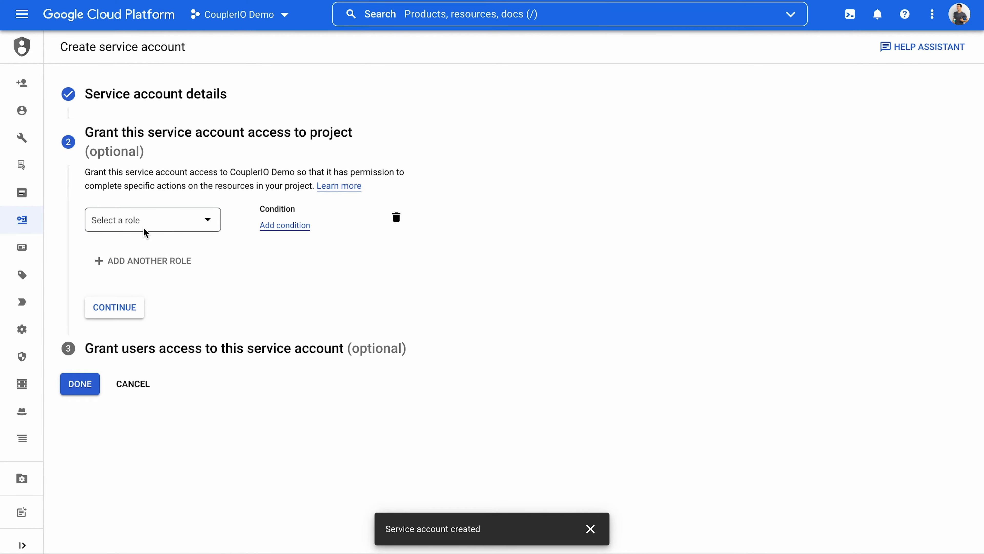
Grant the service account the BigQuery Data Editor and BigQuery Job User roles and finish its setup.
click(145, 229)
click(244, 288)
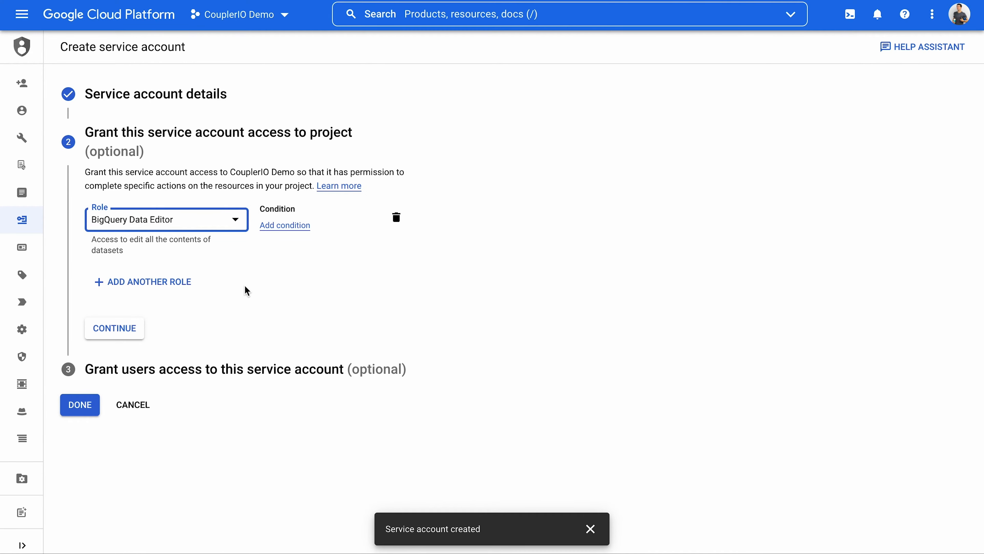
click(171, 288)
click(170, 286)
click(282, 420)
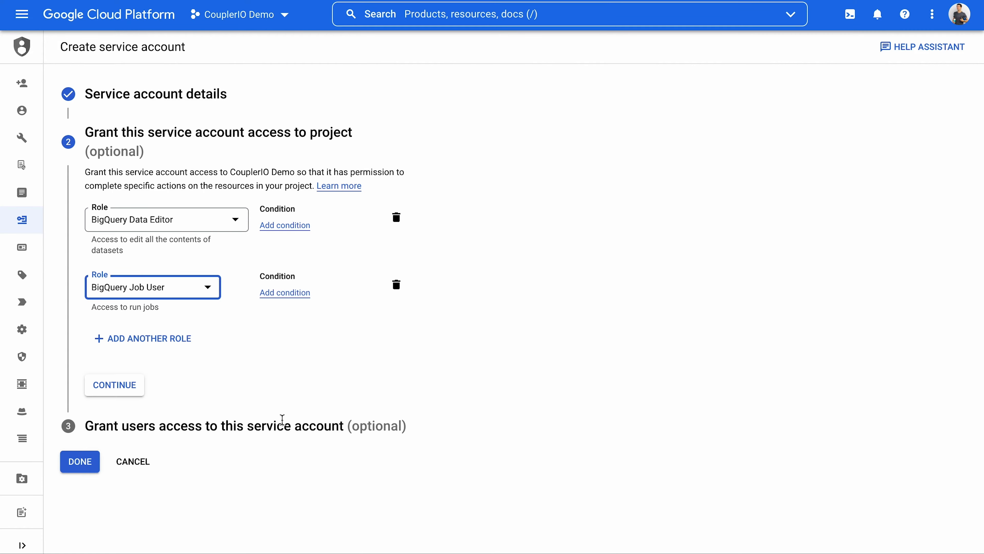
click(123, 390)
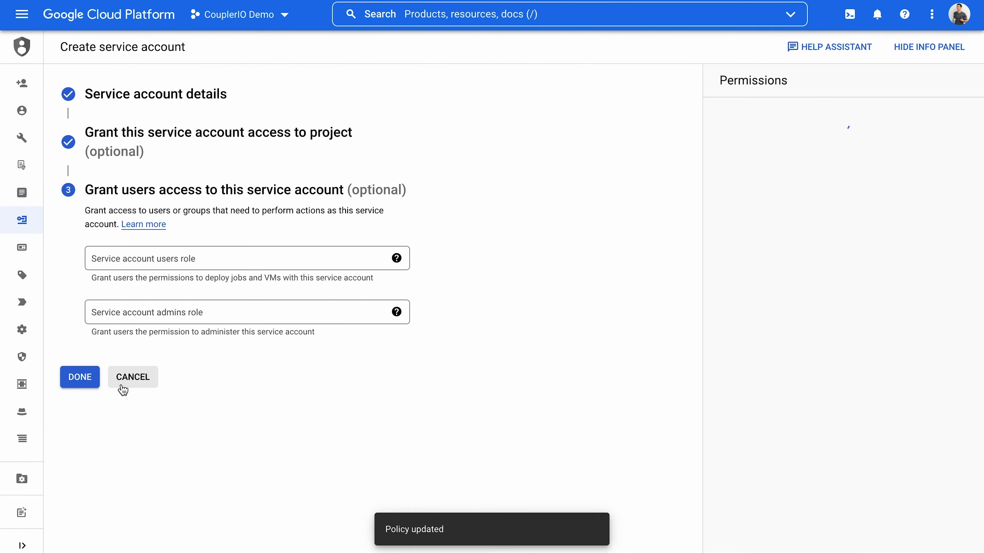
click(78, 377)
Create a JSON private key for the xero service account and save the key file to the Downloads folder.
scroll(271, 447, down, 4)
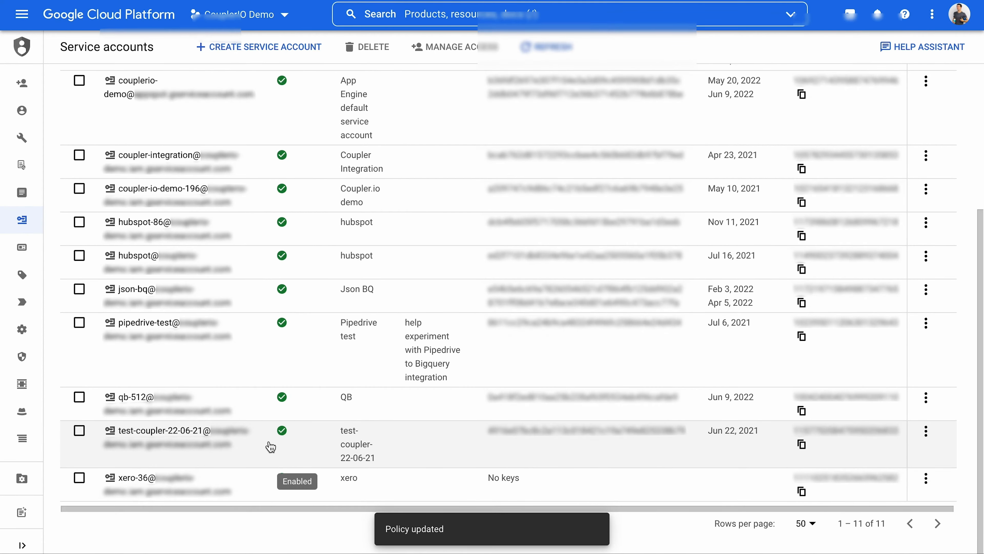
click(926, 480)
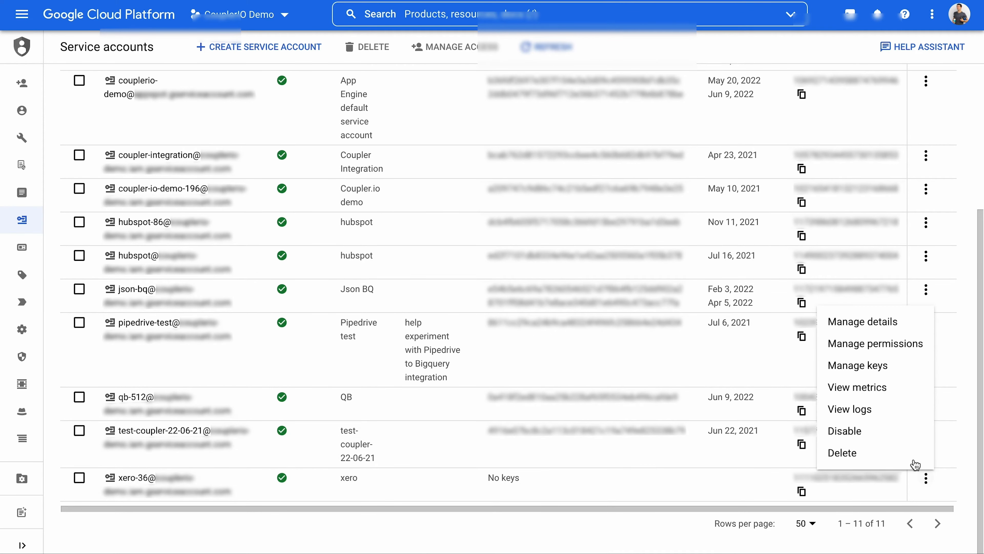
click(879, 371)
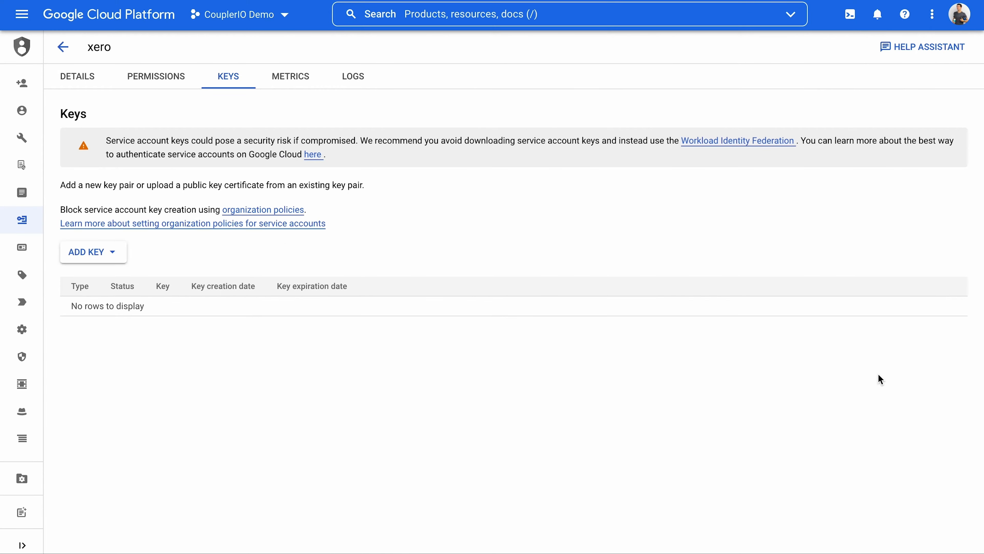
click(99, 258)
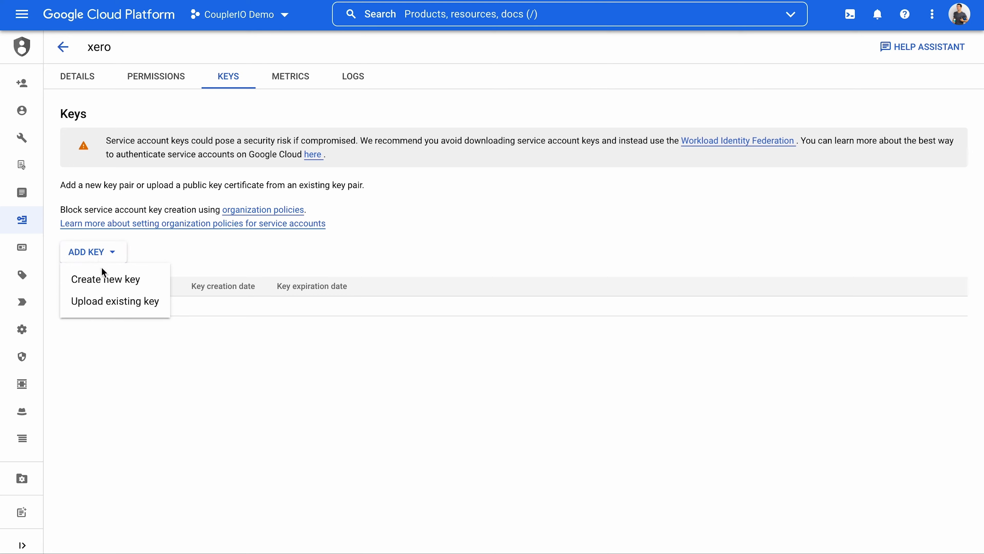
click(103, 276)
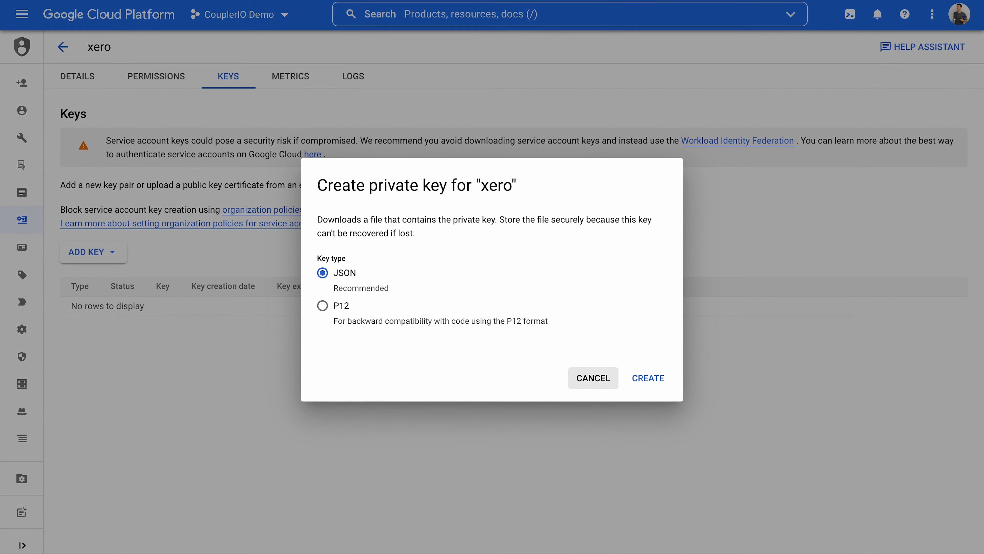
click(648, 381)
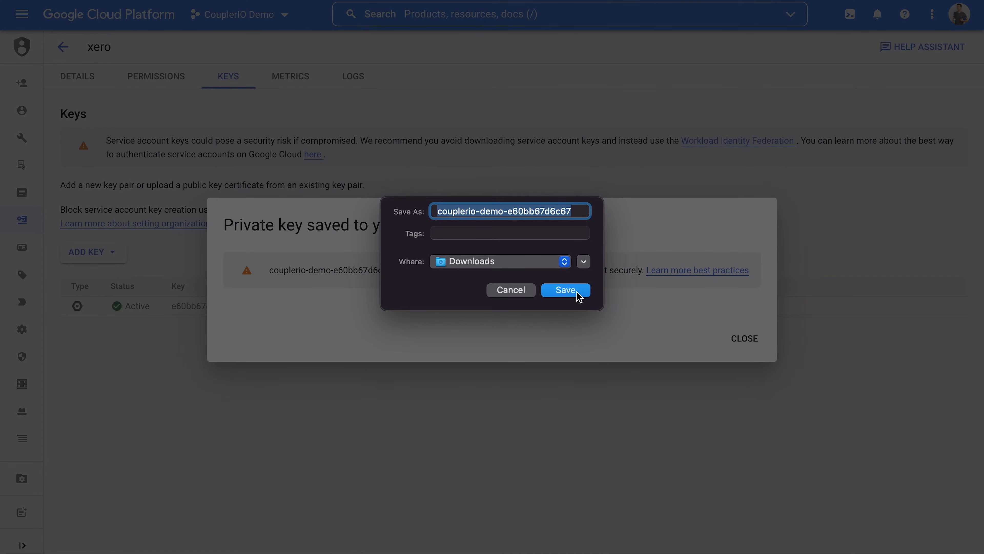
click(566, 290)
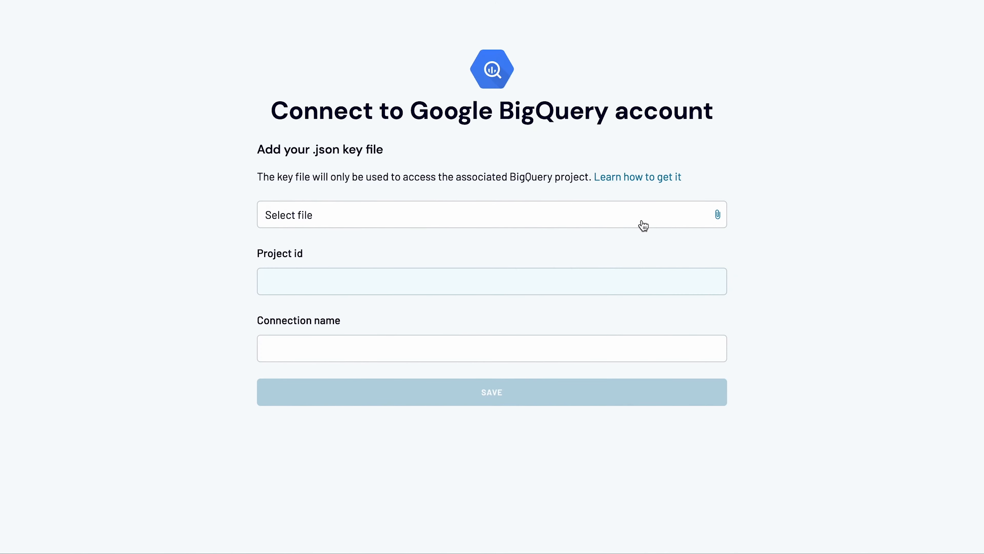
Switch to Coupler.io, save the BigQuery connection using the downloaded JSON key file, and continue with couplerio-demo as the destination account.
click(644, 226)
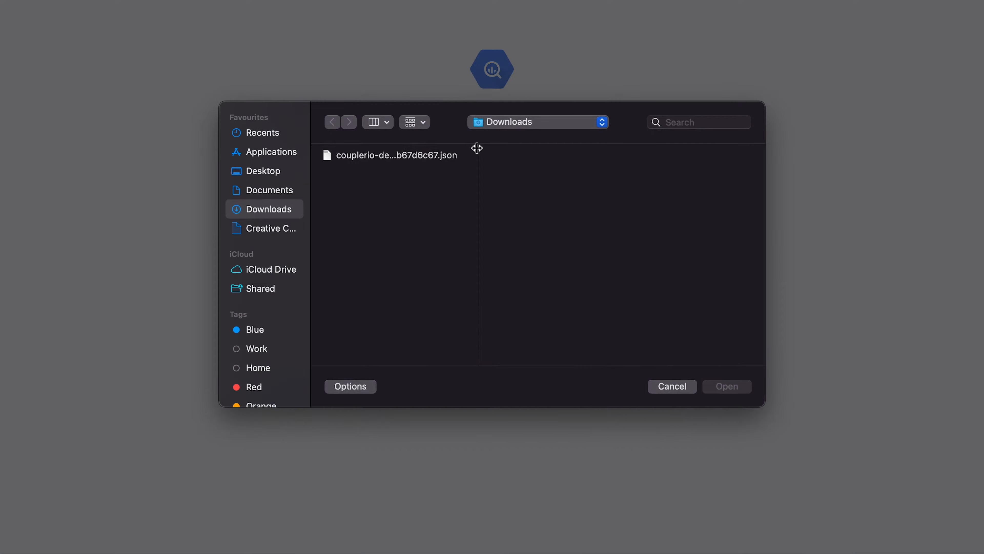
click(432, 155)
click(720, 388)
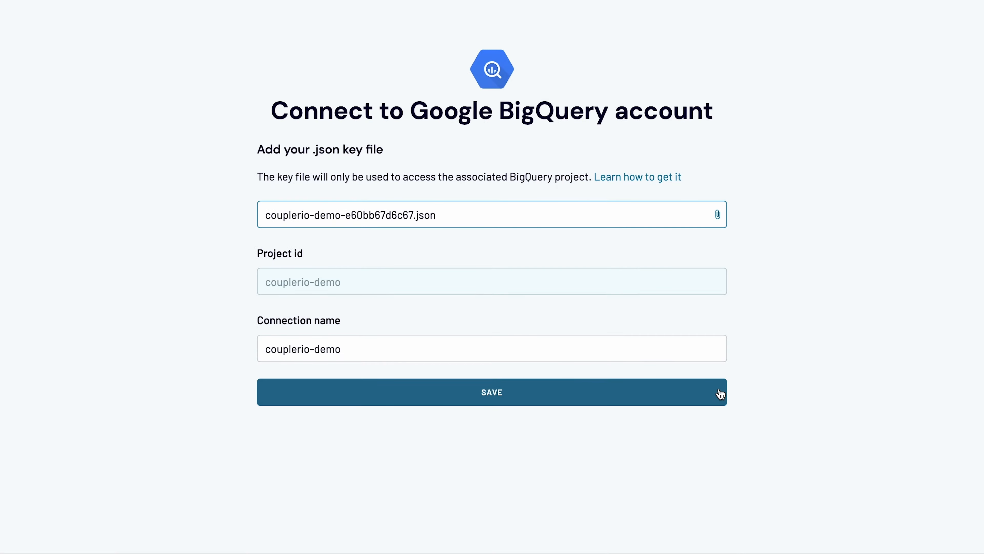
click(720, 393)
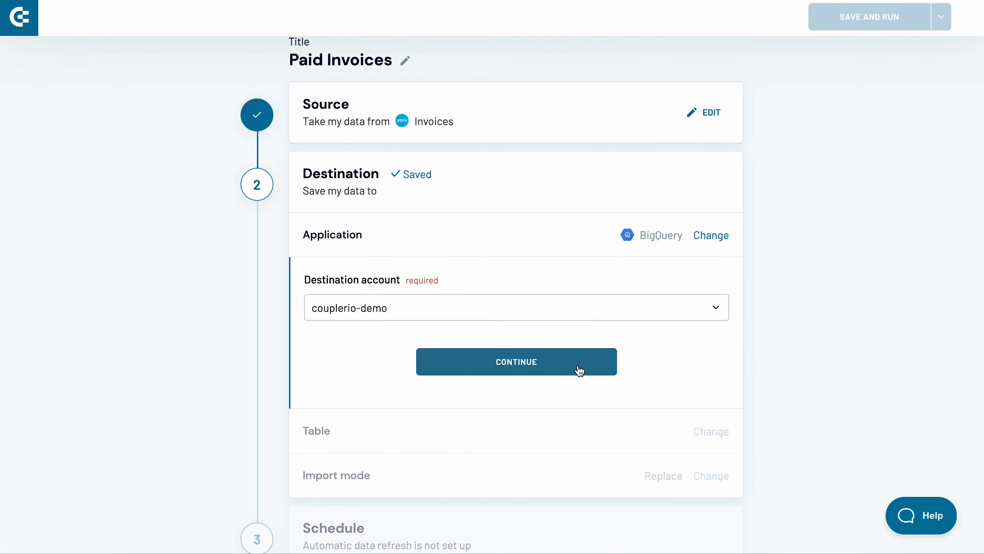
click(579, 371)
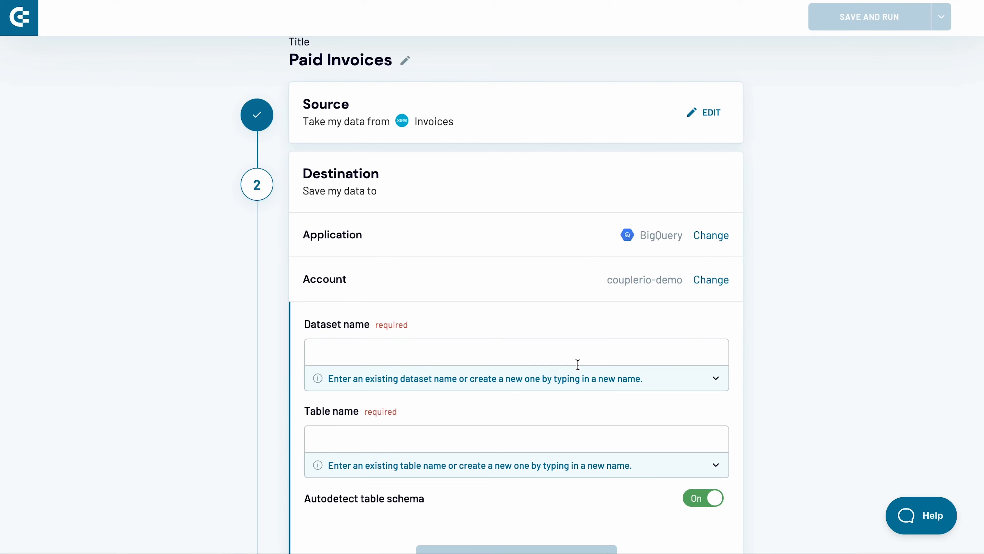
Set the destination dataset to xero and the table to "paid invoices", and continue to the schedule settings with the Replace import mode.
click(566, 357)
text(xero)
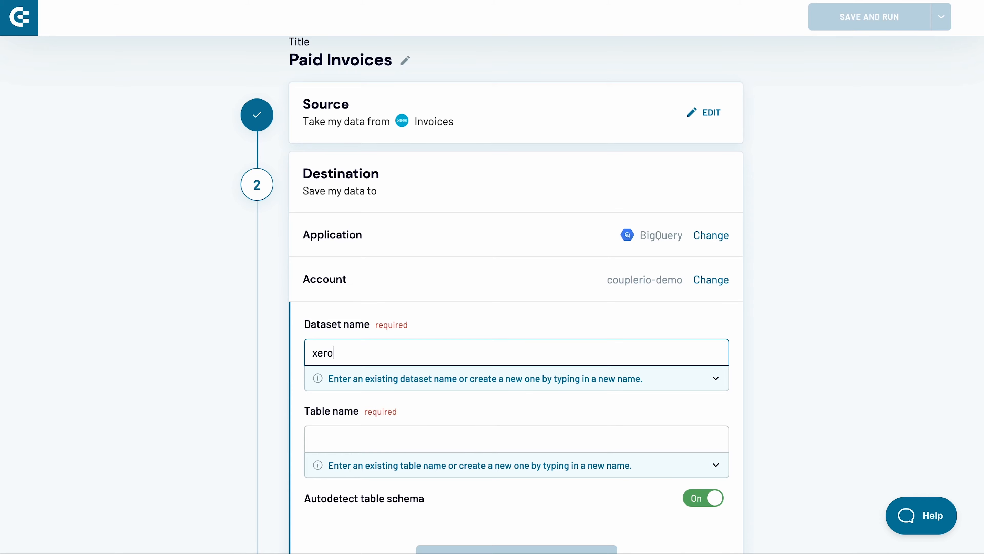
key(Tab)
text(paid invoic)
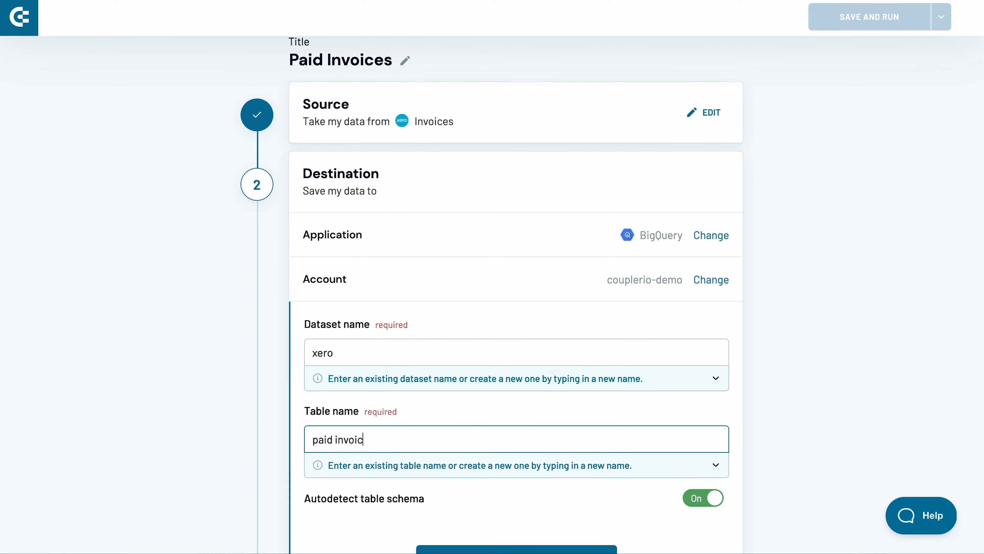
text(es)
scroll(516, 294, down, 1)
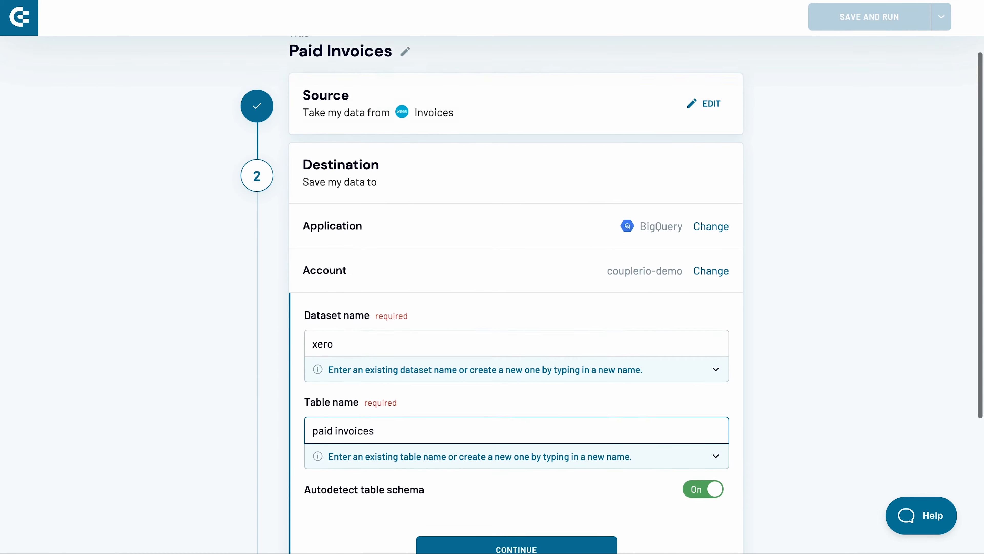
scroll(548, 418, down, 3)
click(543, 457)
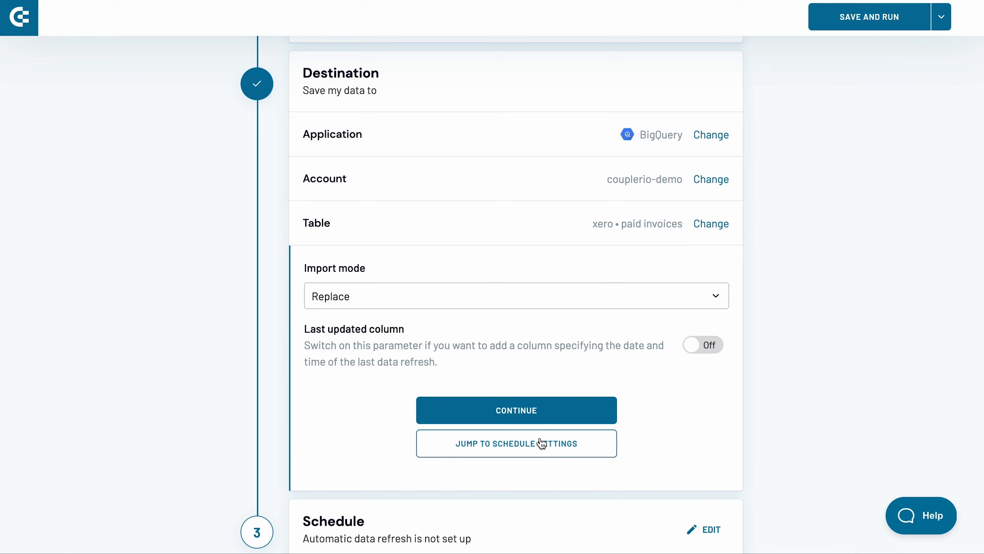
click(543, 413)
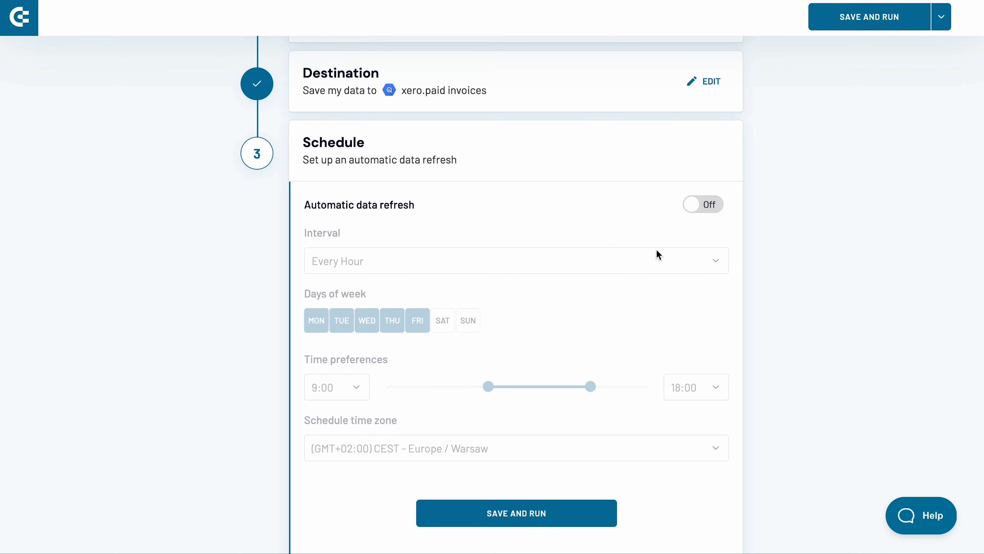
Turn on automatic data refresh, add Saturday and Sunday to the hourly schedule, and save and run the importer.
click(694, 212)
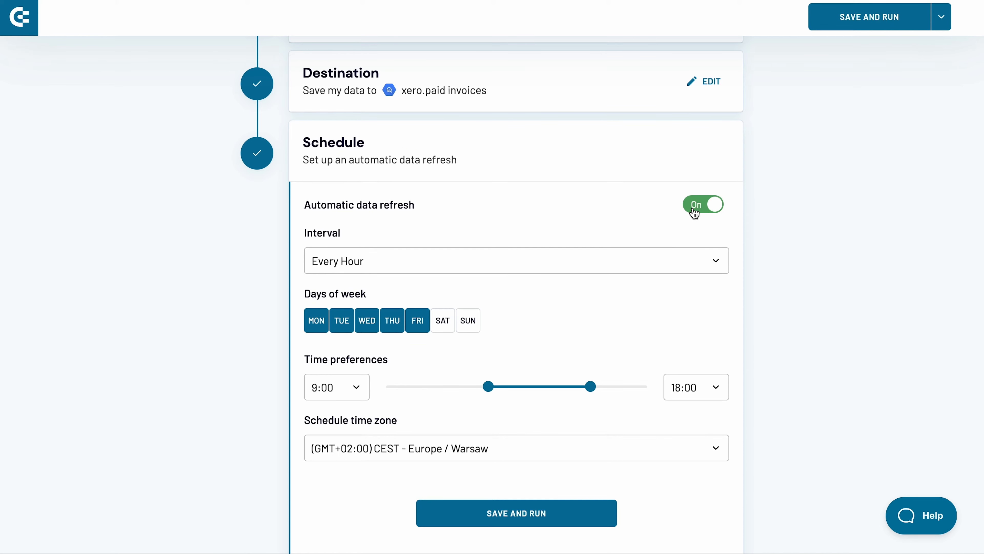
click(444, 321)
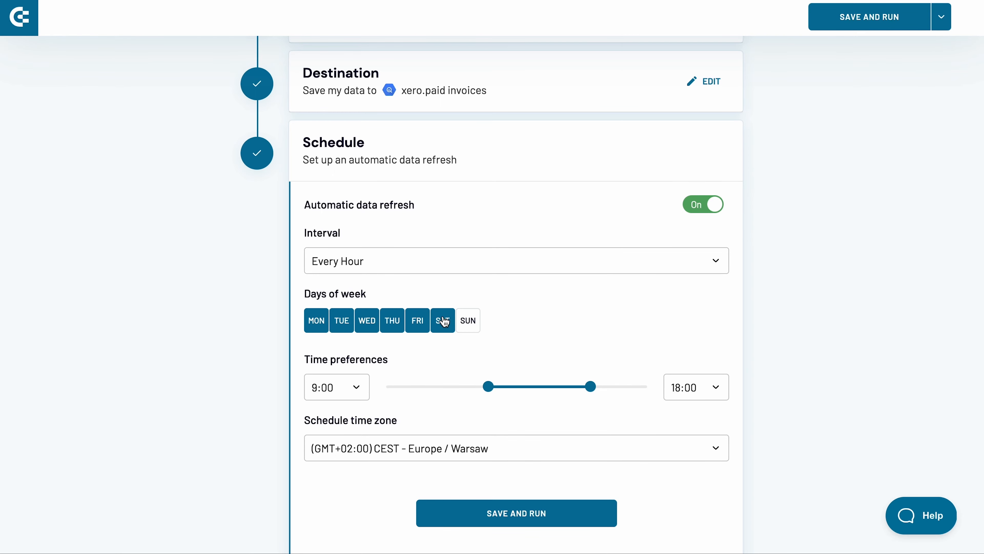
click(479, 322)
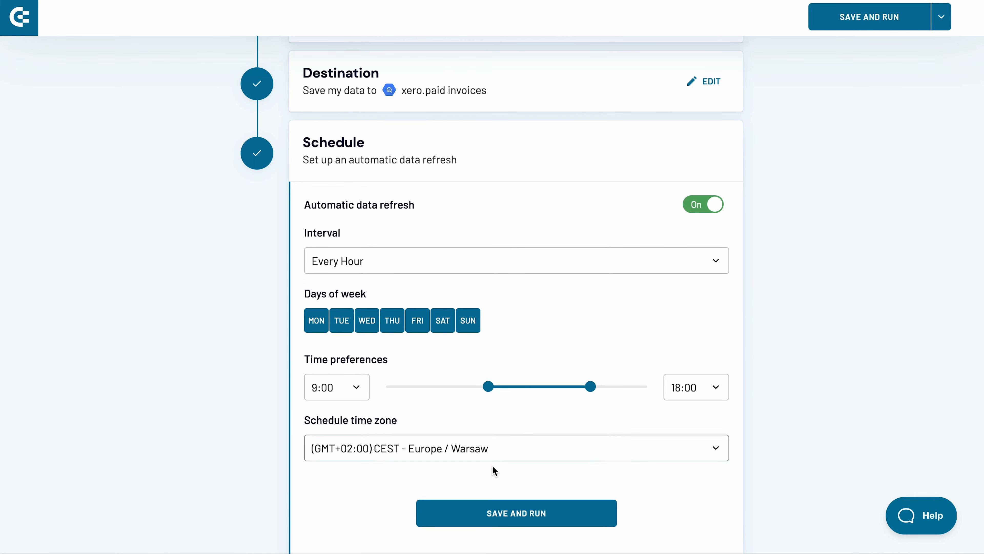
click(496, 517)
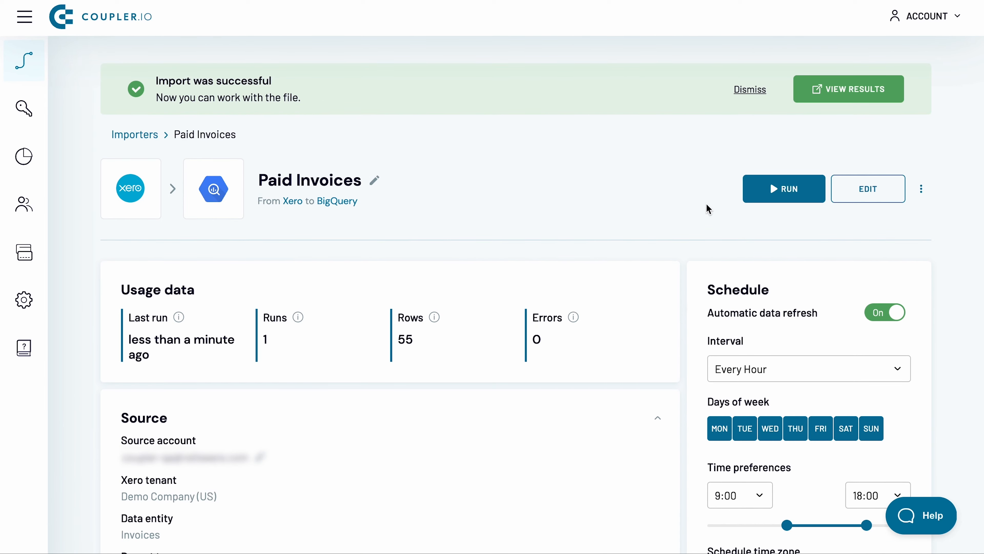
View the import results in BigQuery and preview the data of the paid invoices table.
click(825, 89)
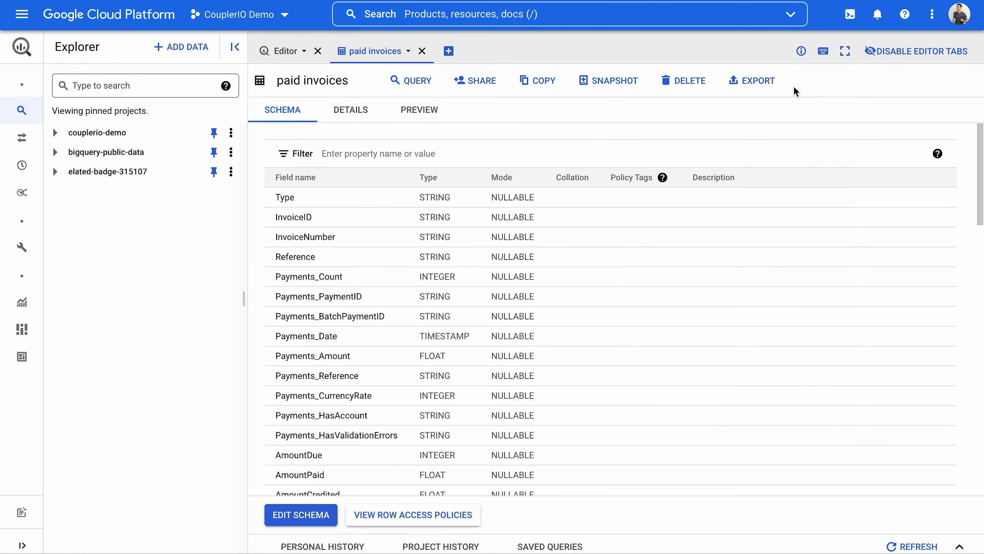
click(422, 117)
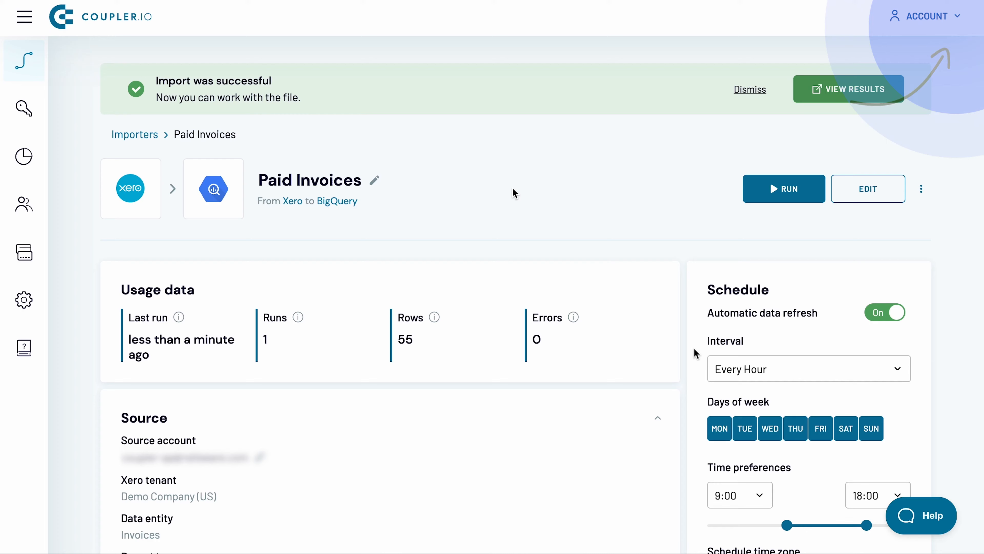
Open the Coupler.io help widget and switch it to the Ask section for contacting support.
click(907, 516)
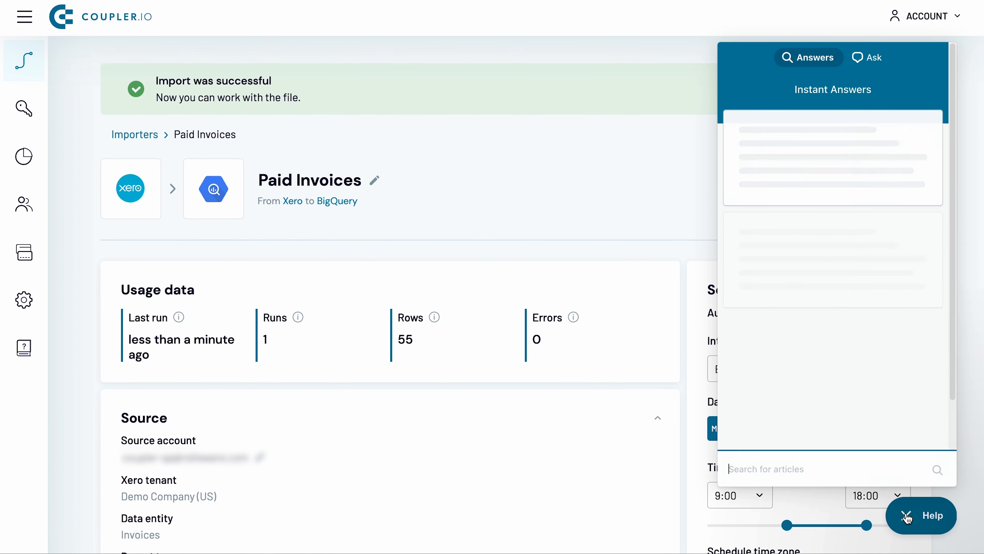
click(880, 59)
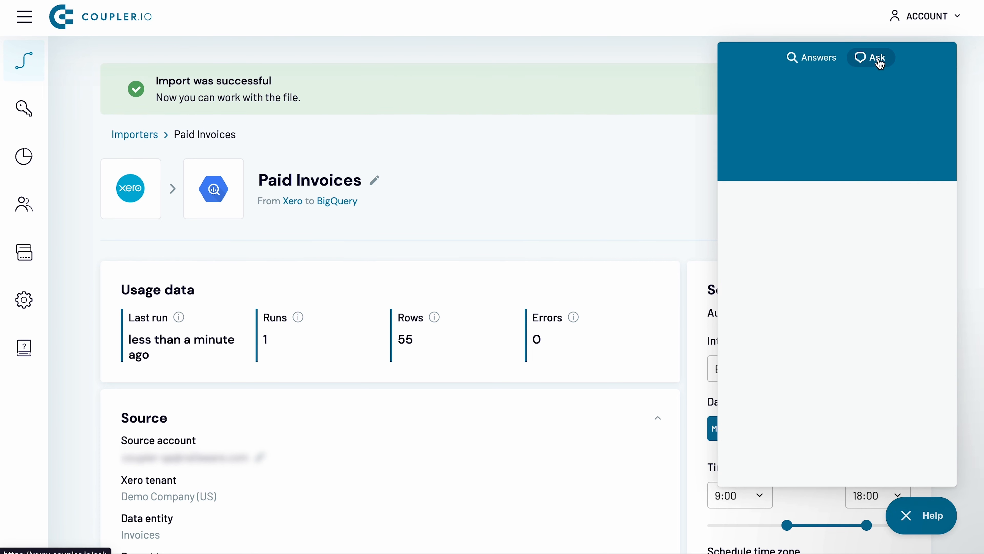